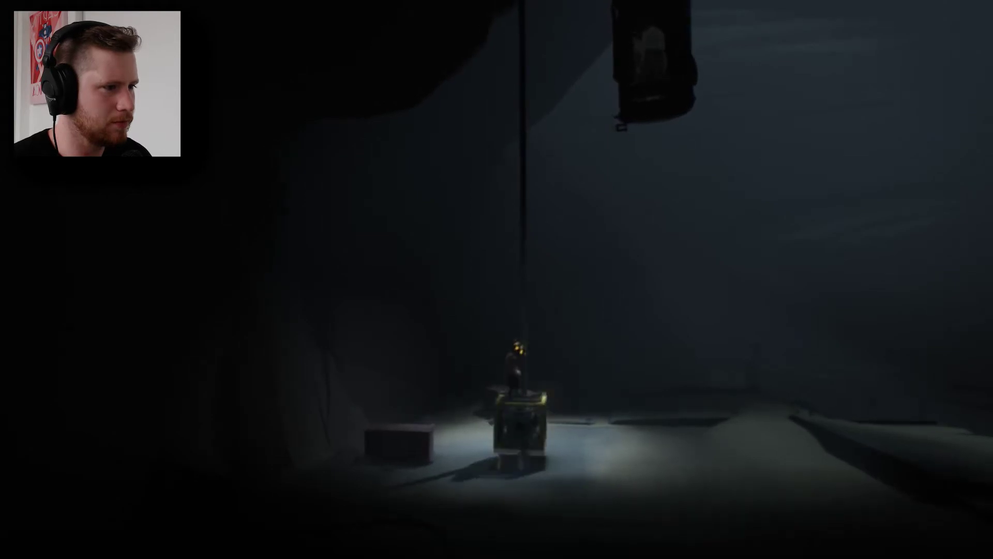
key("Right")
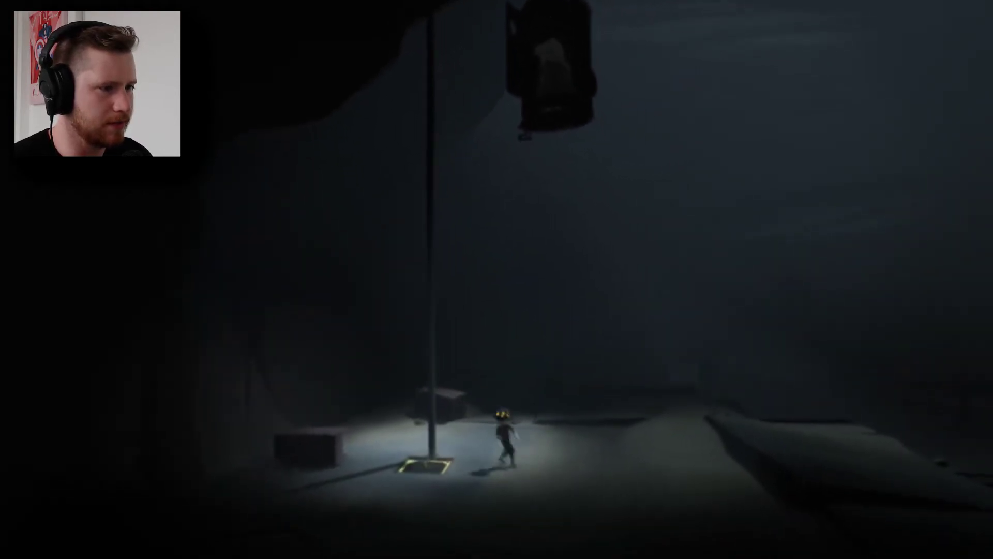
key("Left")
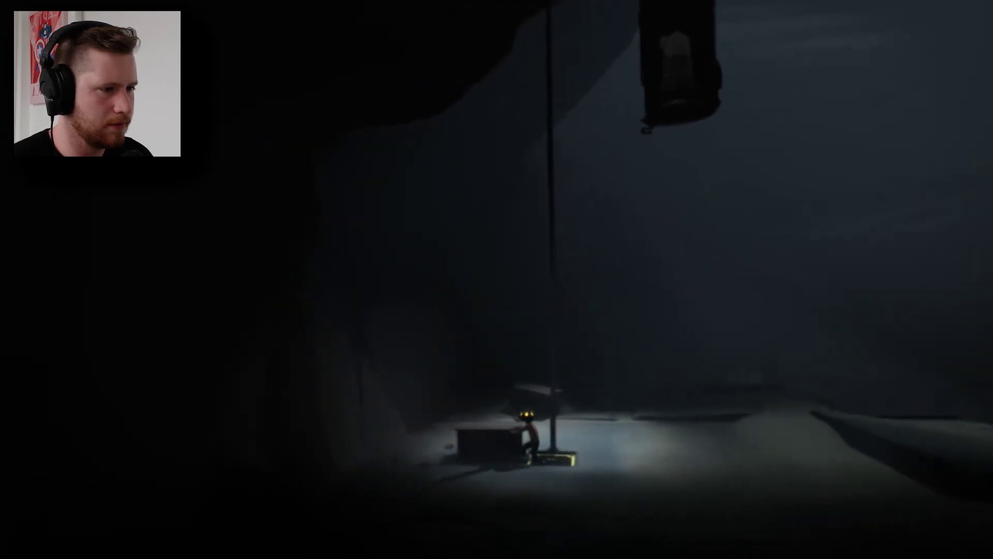
key("Right")
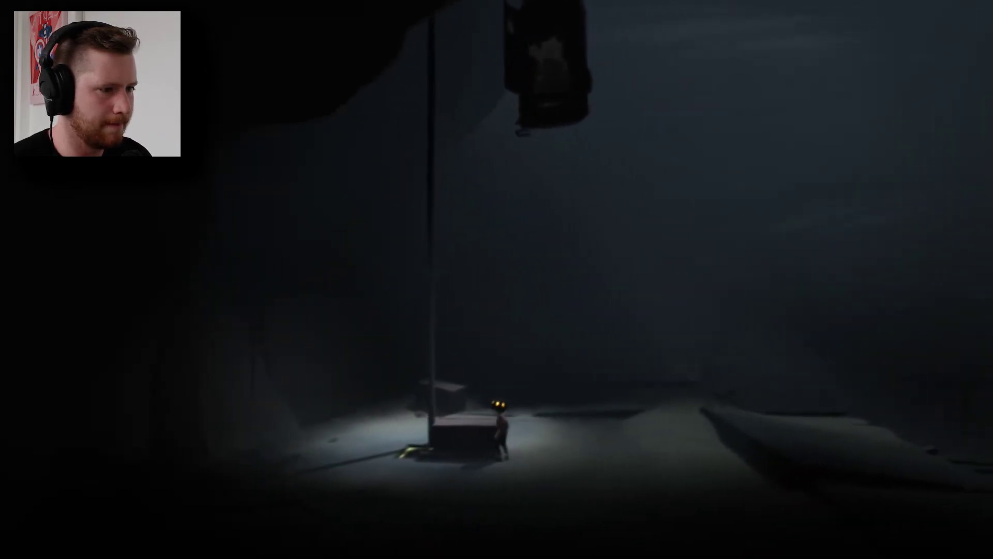
key("Left")
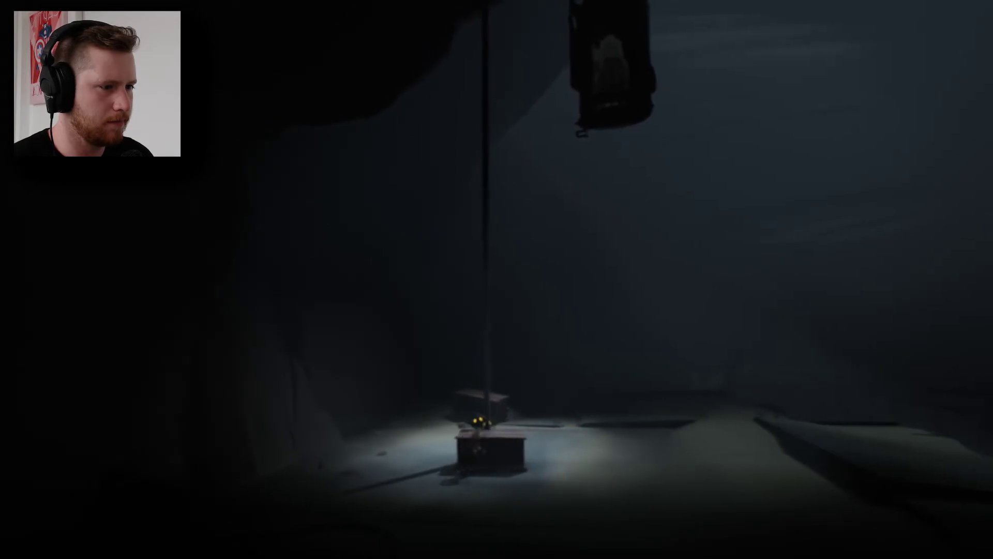
key("Right")
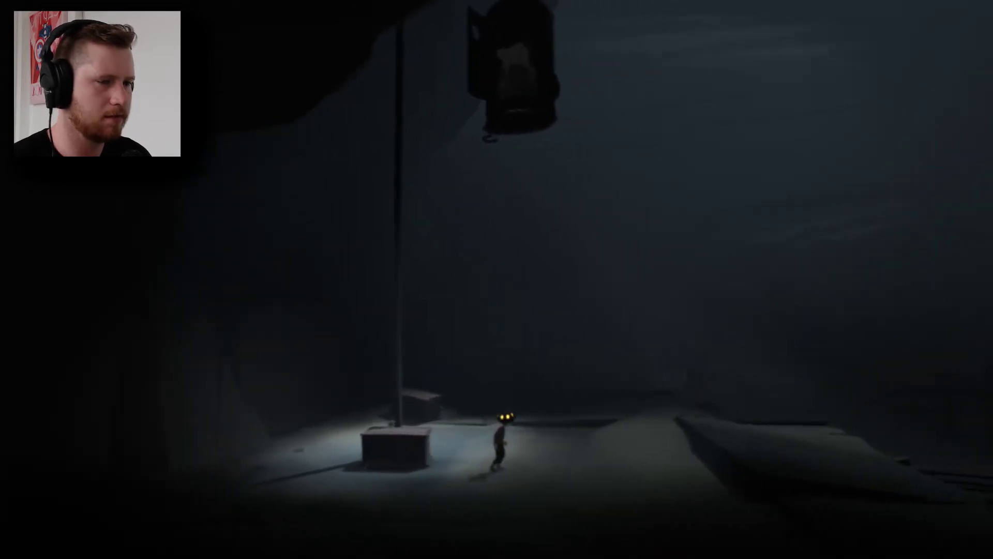